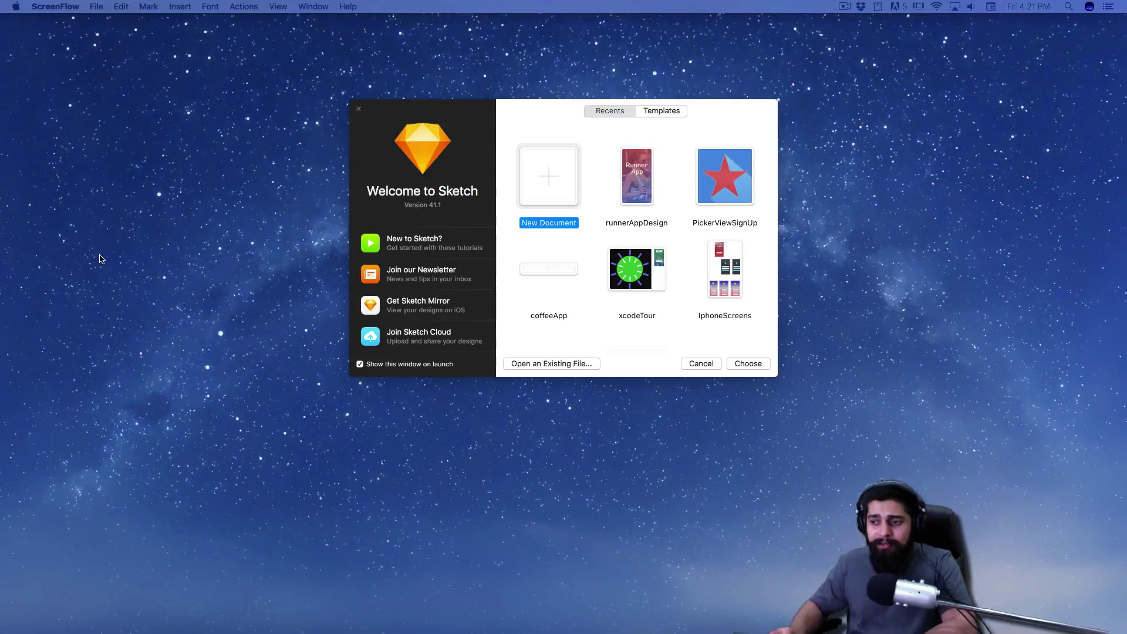
- Create a new blank Sketch document from the welcome window
left_click_drag(451, 123, 416, 137)
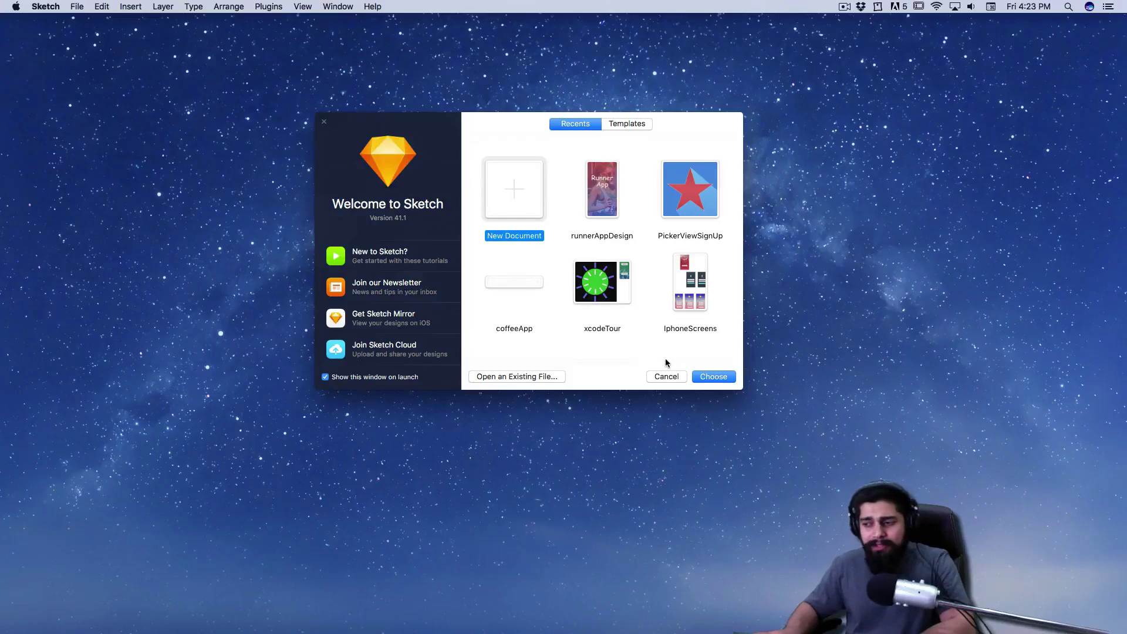
left_click(710, 377)
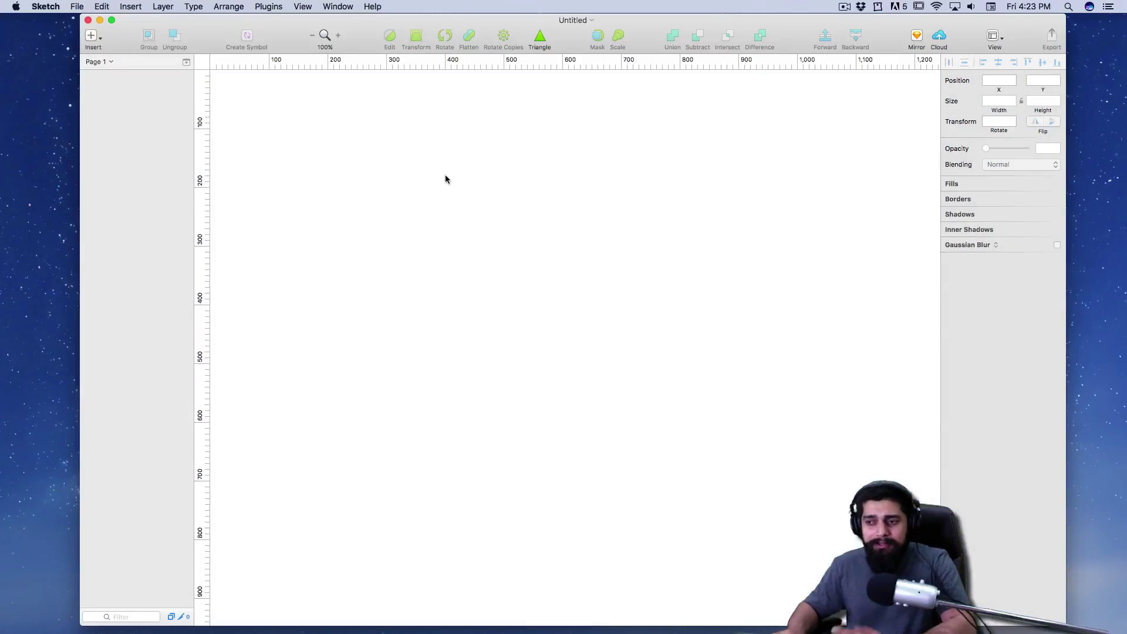
left_click_drag(410, 23, 366, 14)
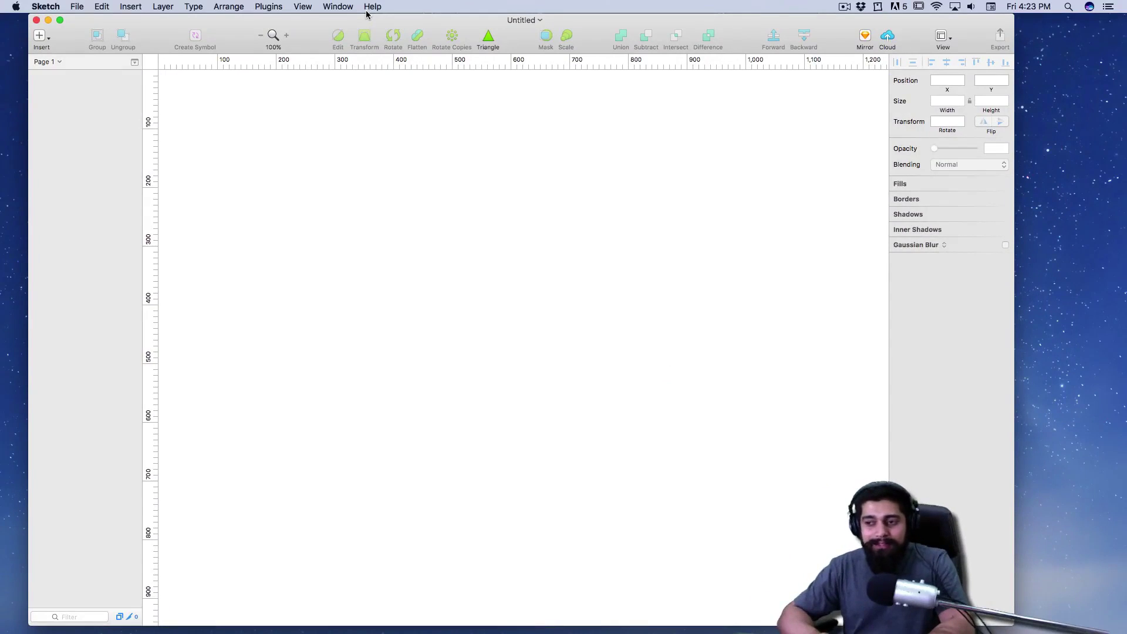
- Show the artboard size presets and expand, then collapse, the Material Design group
key("a")
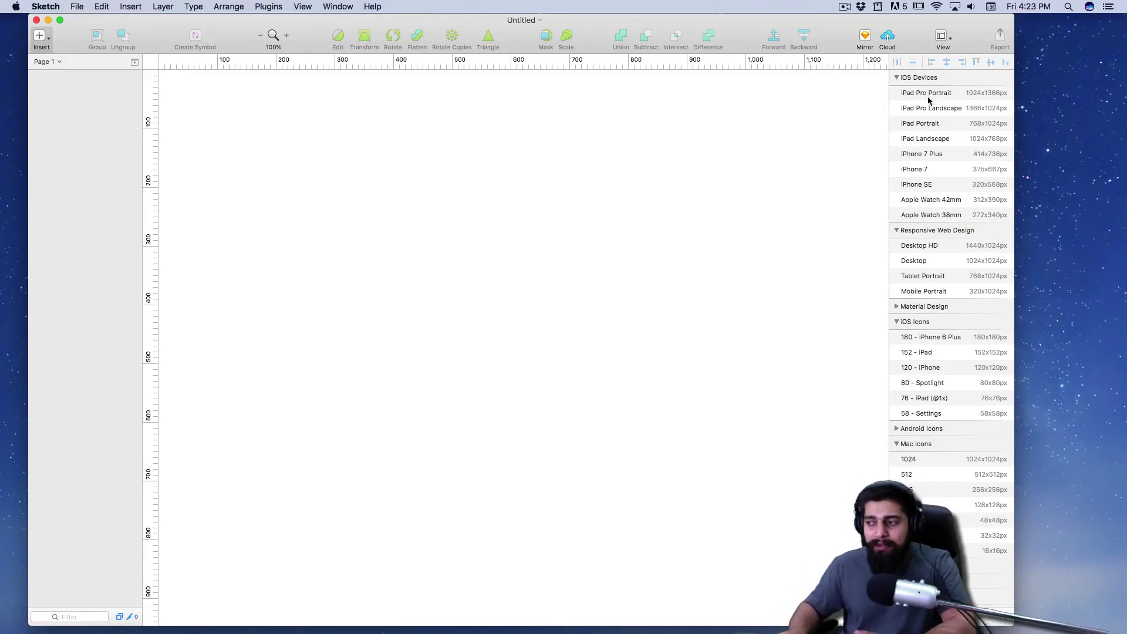
scroll(922, 109, "down", 2)
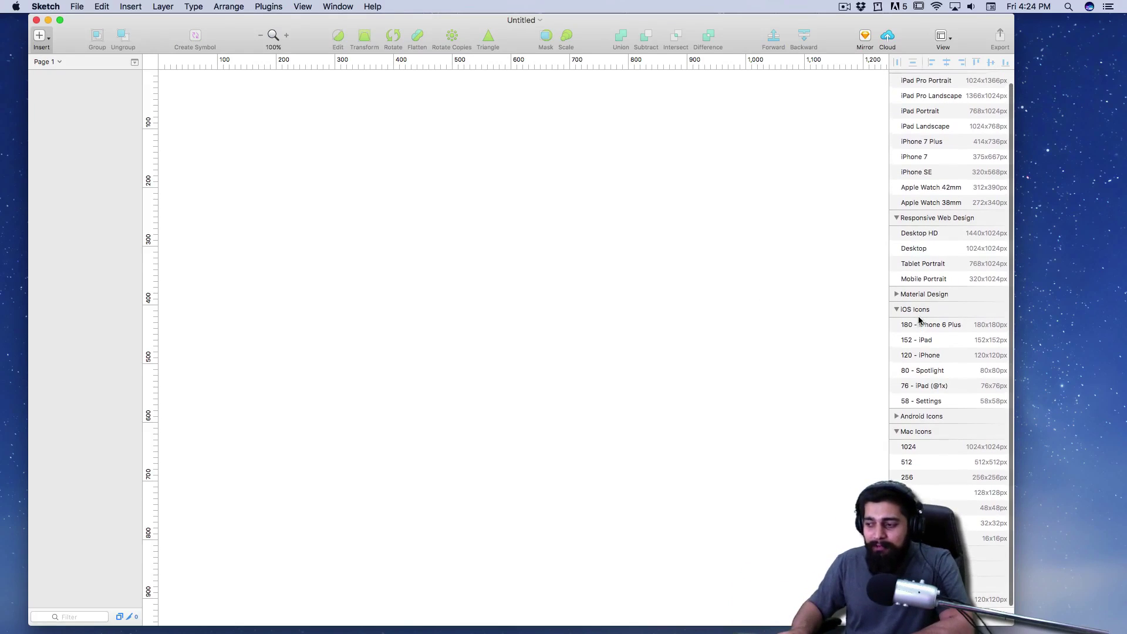
left_click(897, 294)
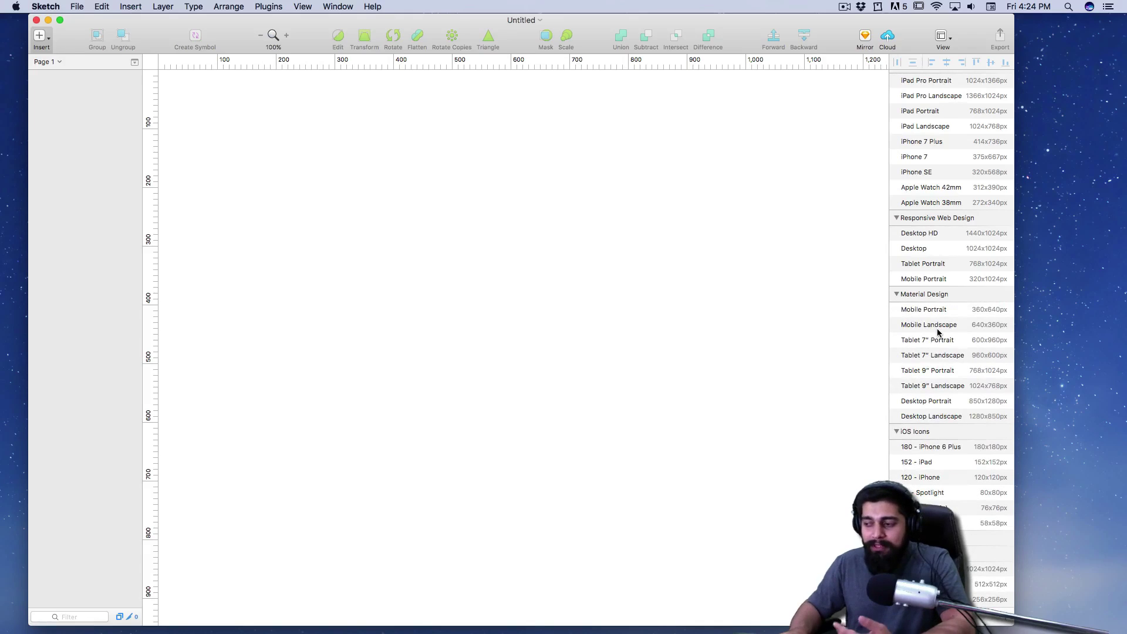
left_click(896, 296)
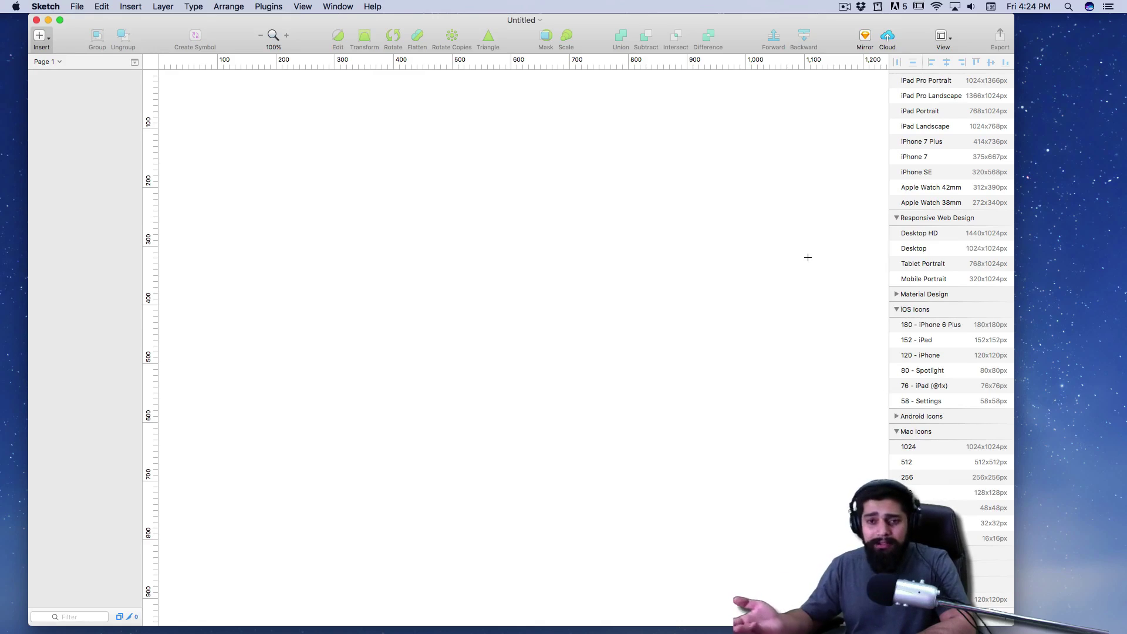
- Add a 375 × 667 iPhone 7 artboard, then deselect it
left_click(925, 157)
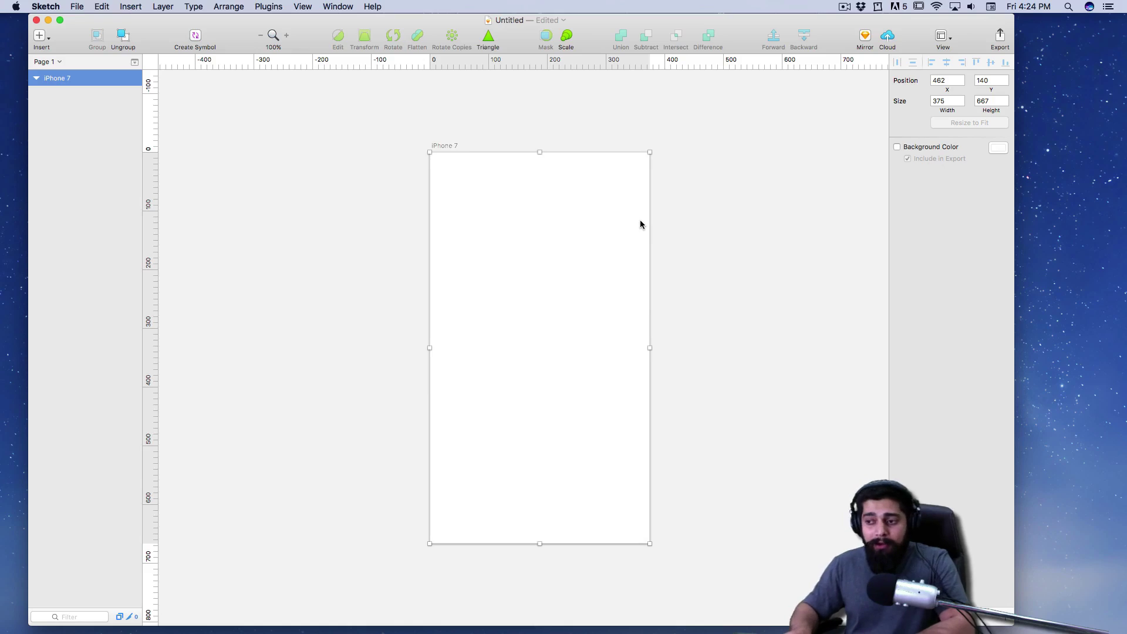
left_click(681, 215)
left_click(595, 216)
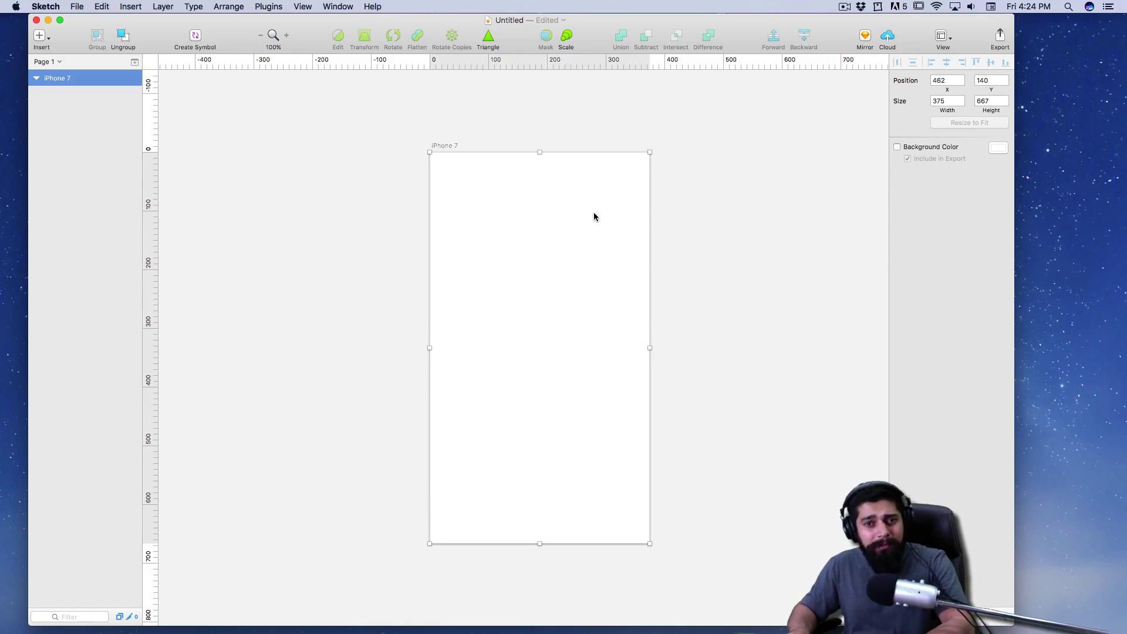
left_click(689, 216)
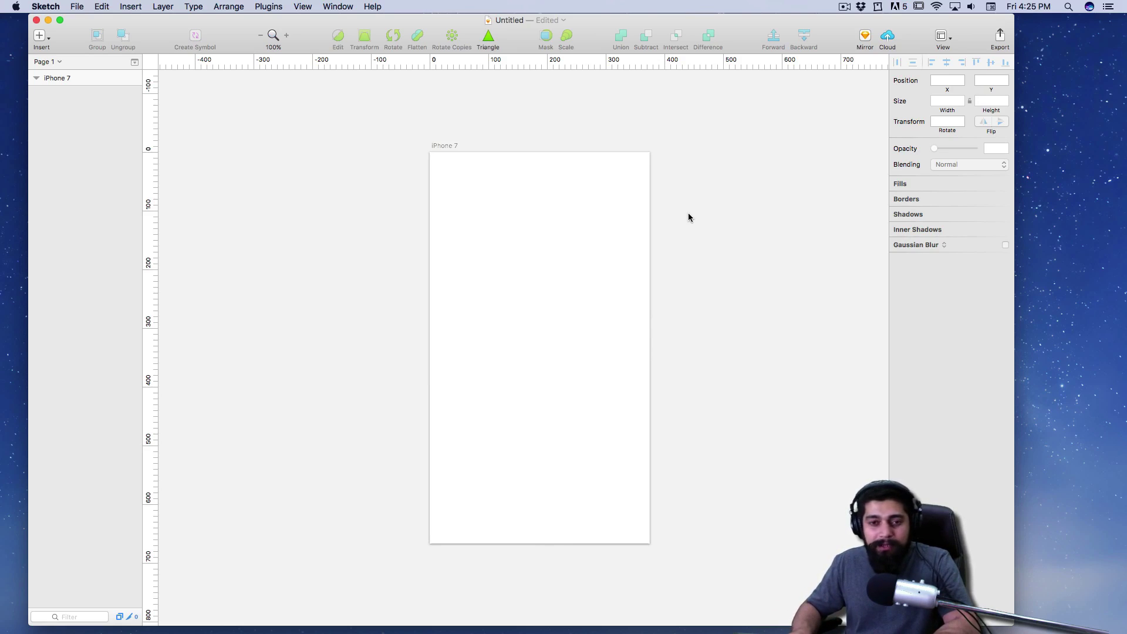
- Draw a large rectangle on the artboard, then delete it and reselect the artboard
key("r")
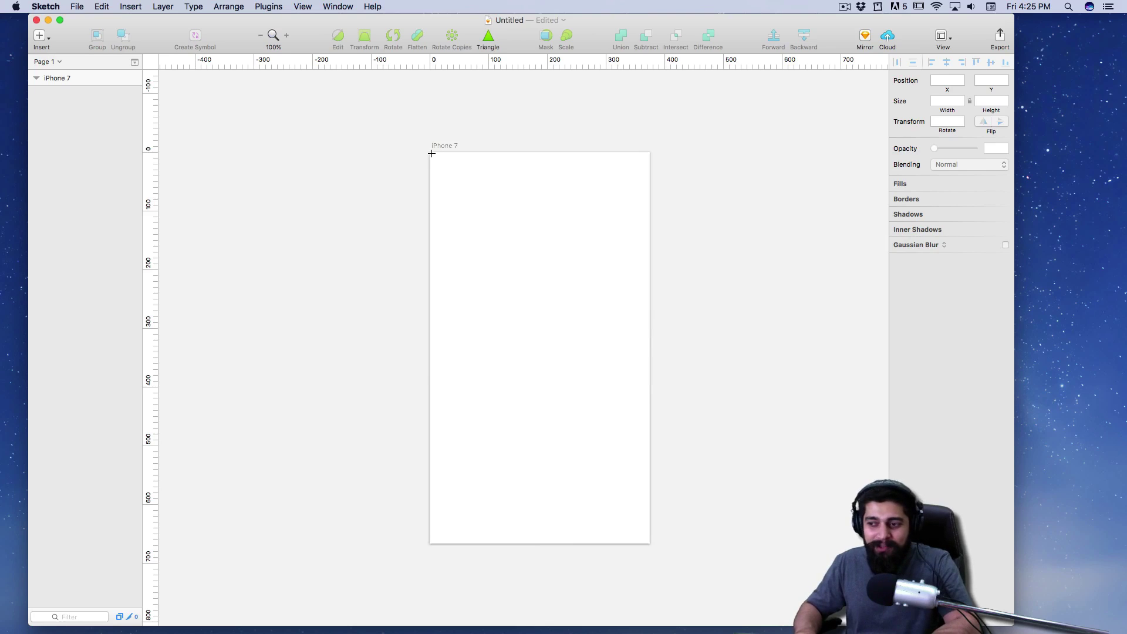
left_click_drag(431, 153, 649, 374)
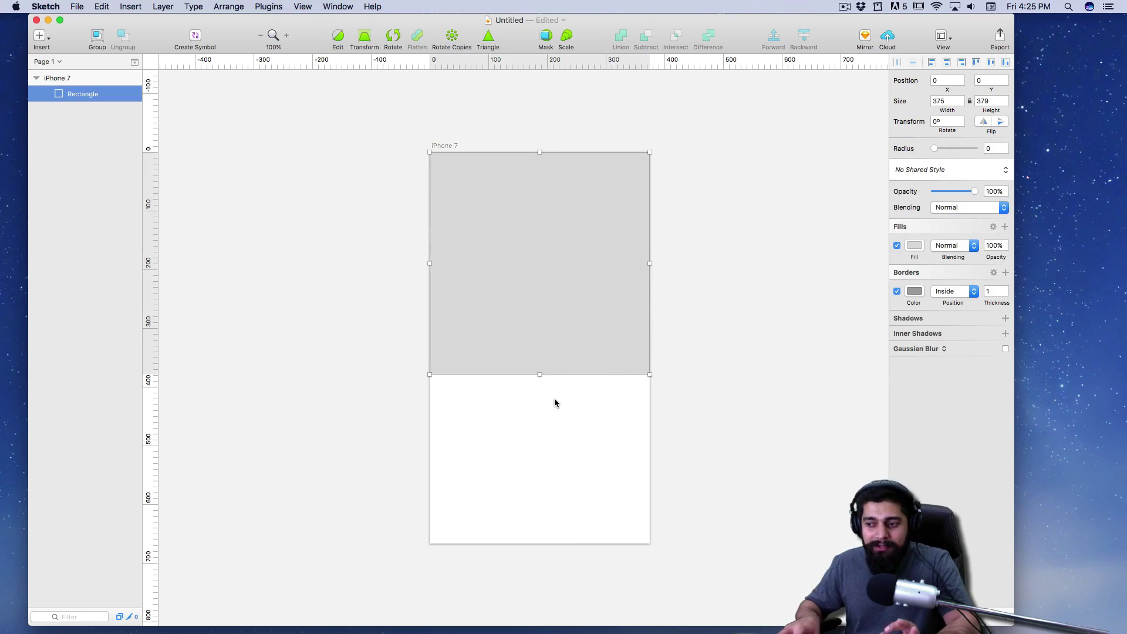
left_click(555, 403)
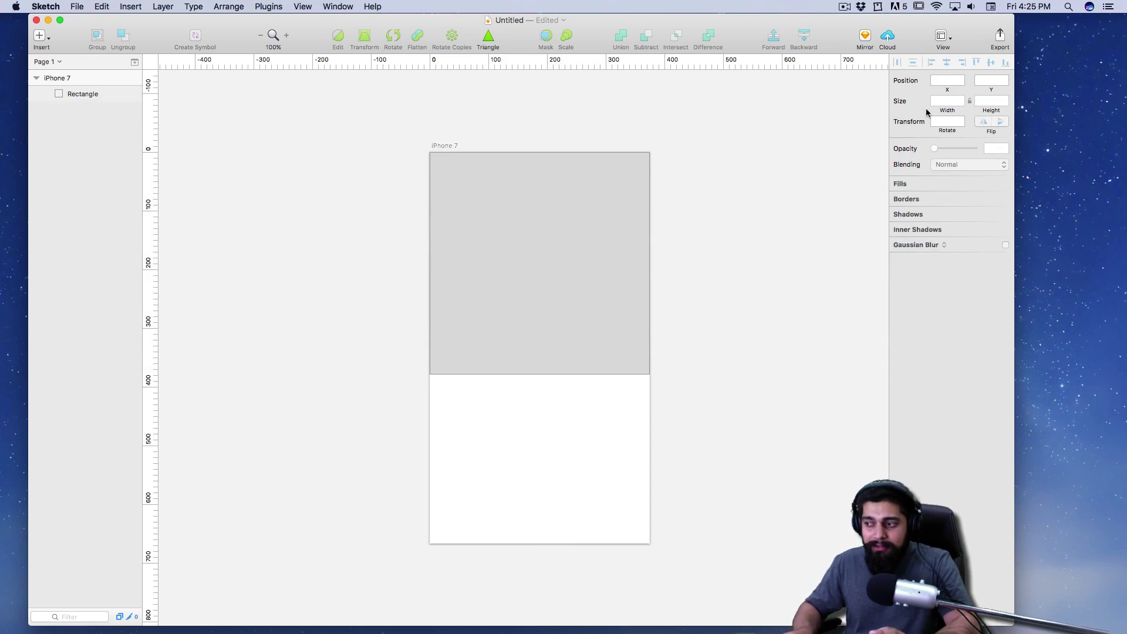
left_click(614, 212)
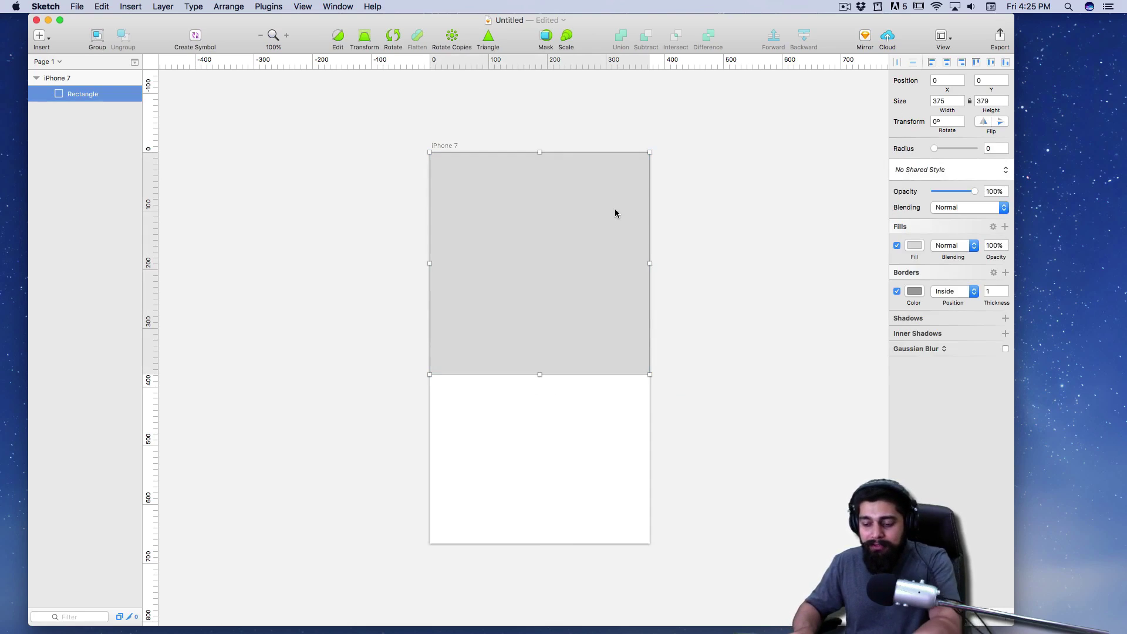
key("BackSpace")
left_click(547, 190)
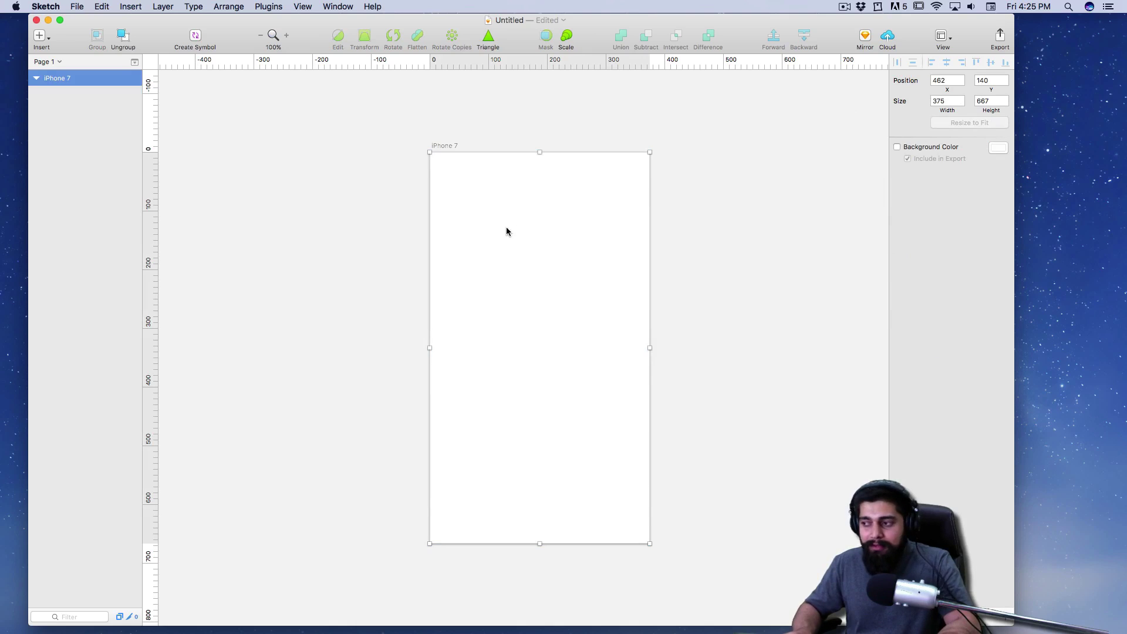
- Draw a smaller rectangle, set its width to 375/2 (187.5), and align it to X 0
key("r")
left_click_drag(437, 193, 643, 278)
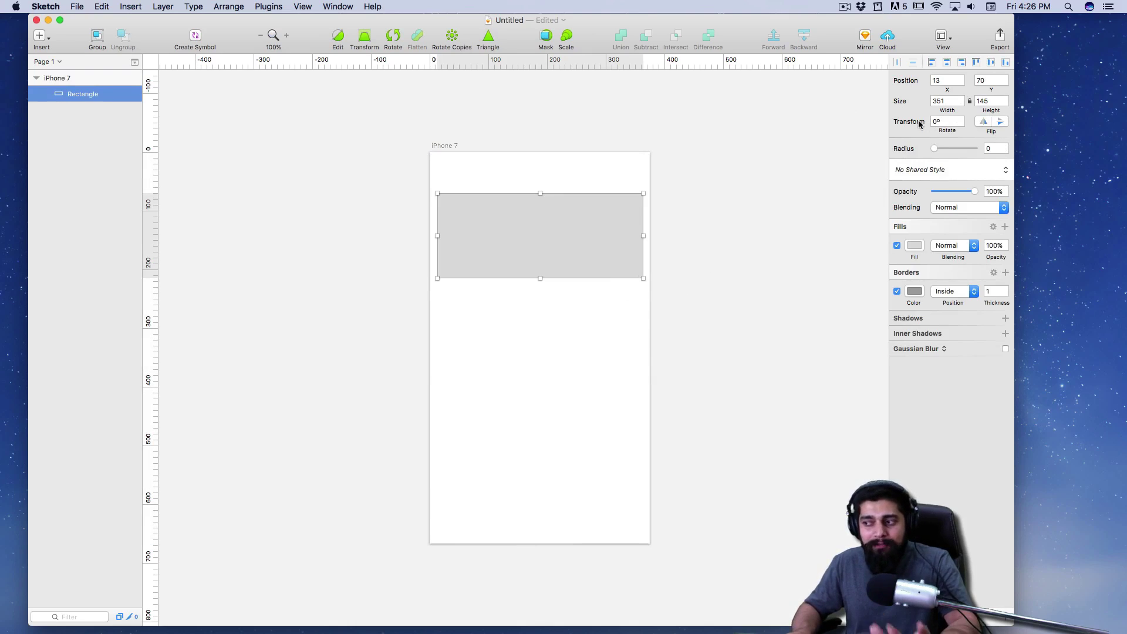
left_click(945, 101)
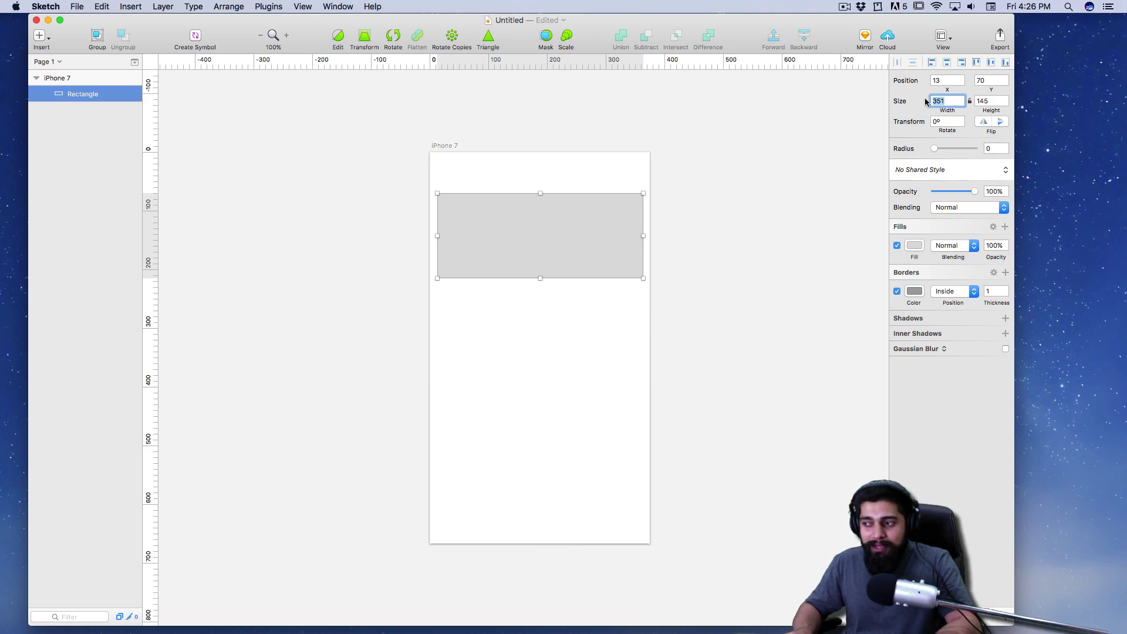
type("3")
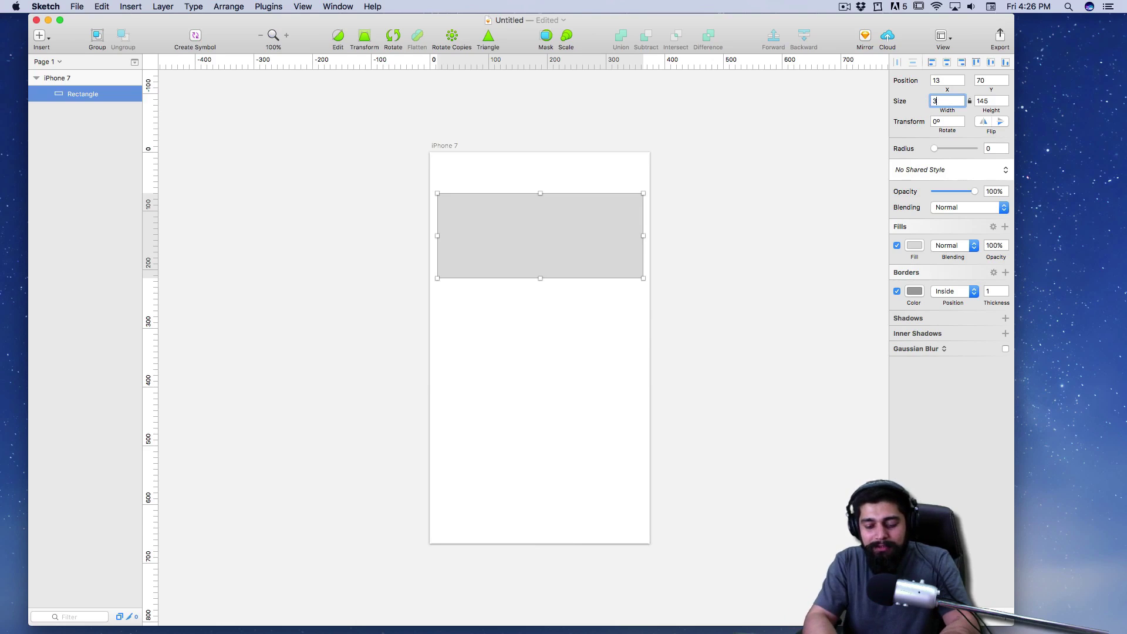
type("75/2")
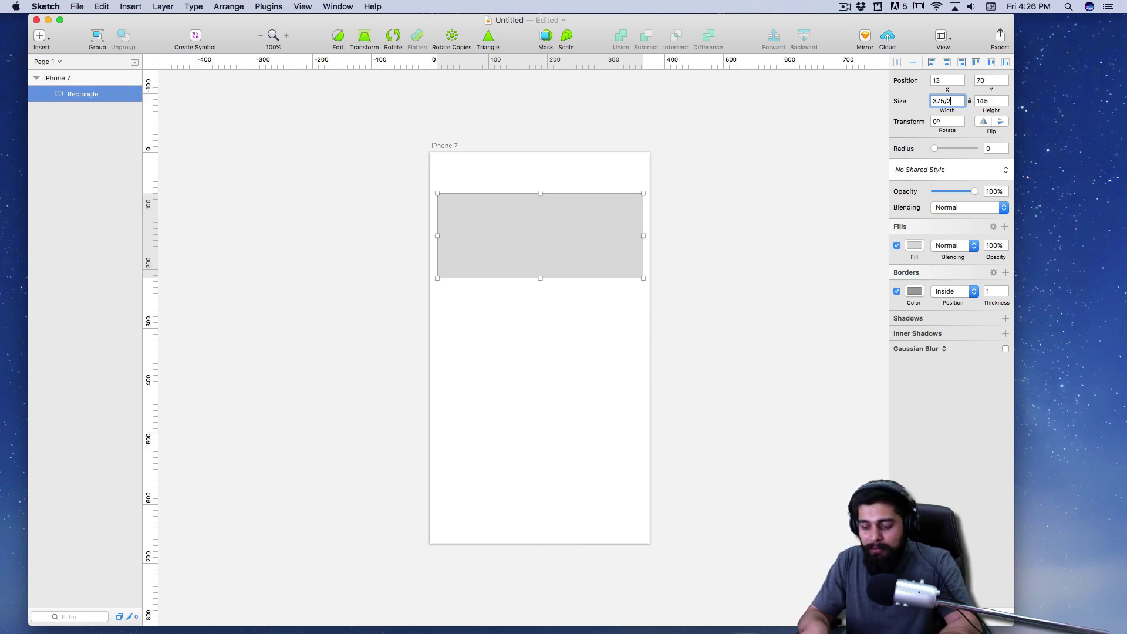
key("Return")
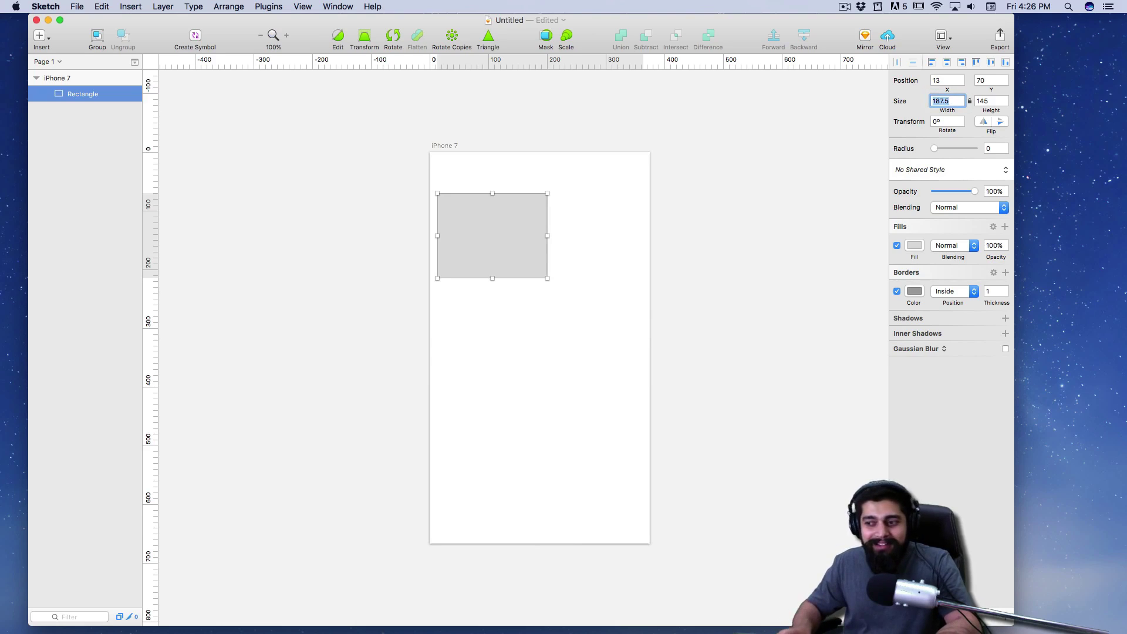
left_click_drag(495, 231, 490, 223)
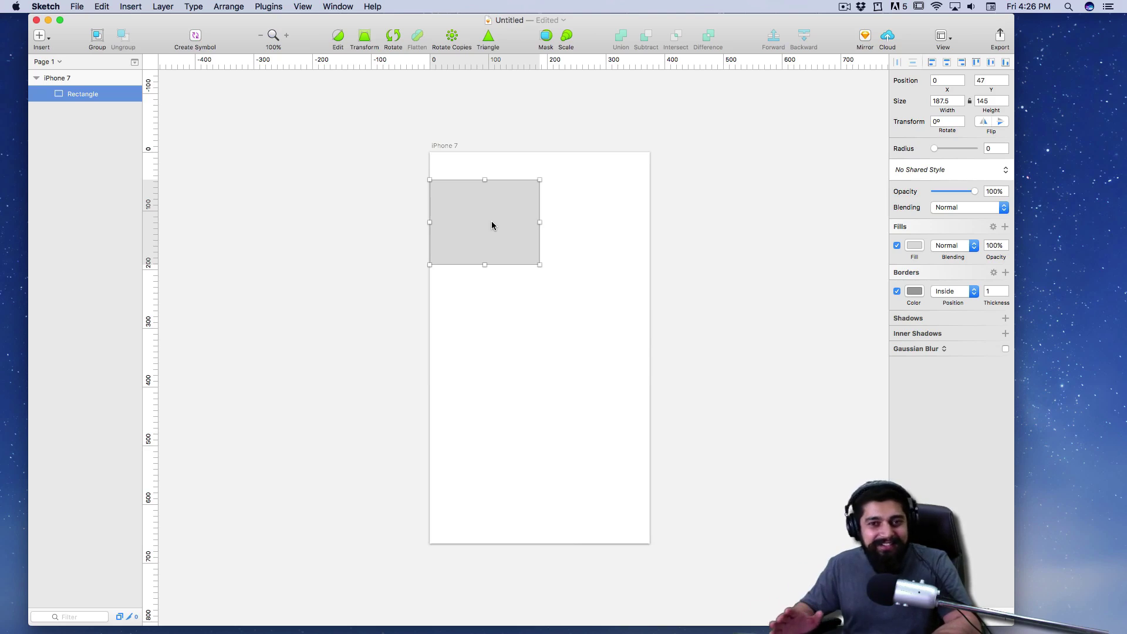
left_click(591, 192)
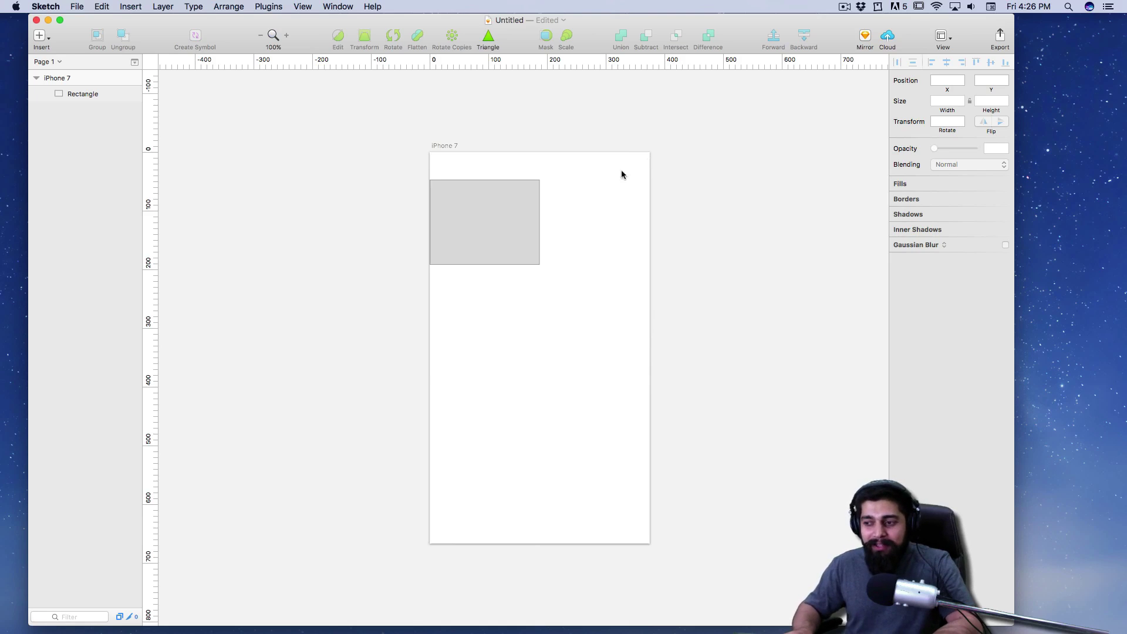
left_click(521, 236)
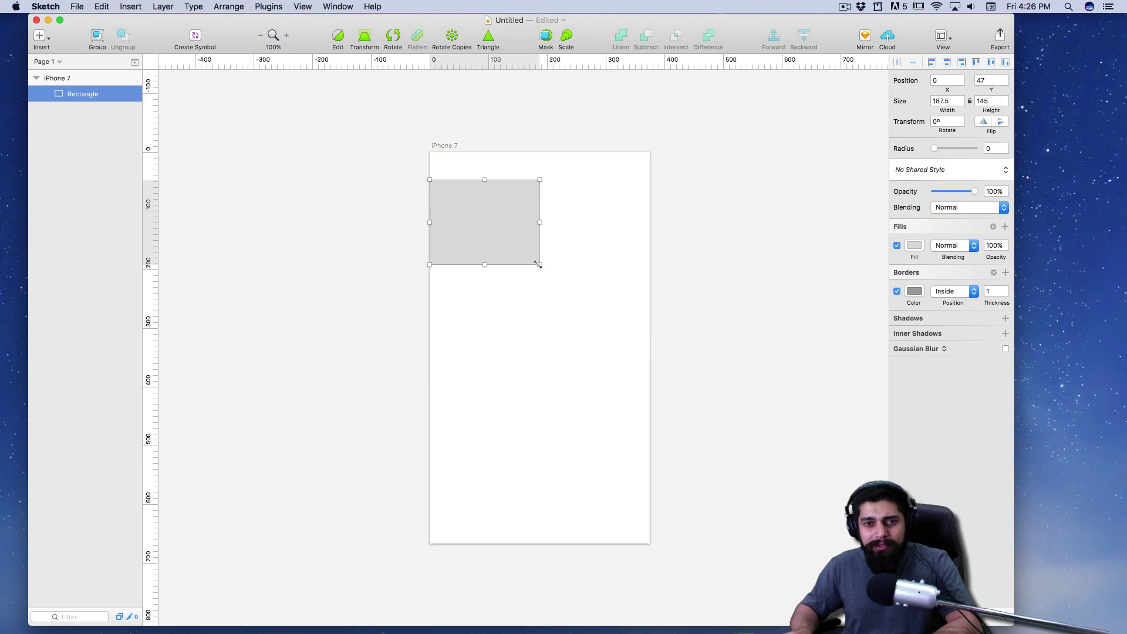
- Draw a vertical line below the grey rectangle
left_click(512, 312)
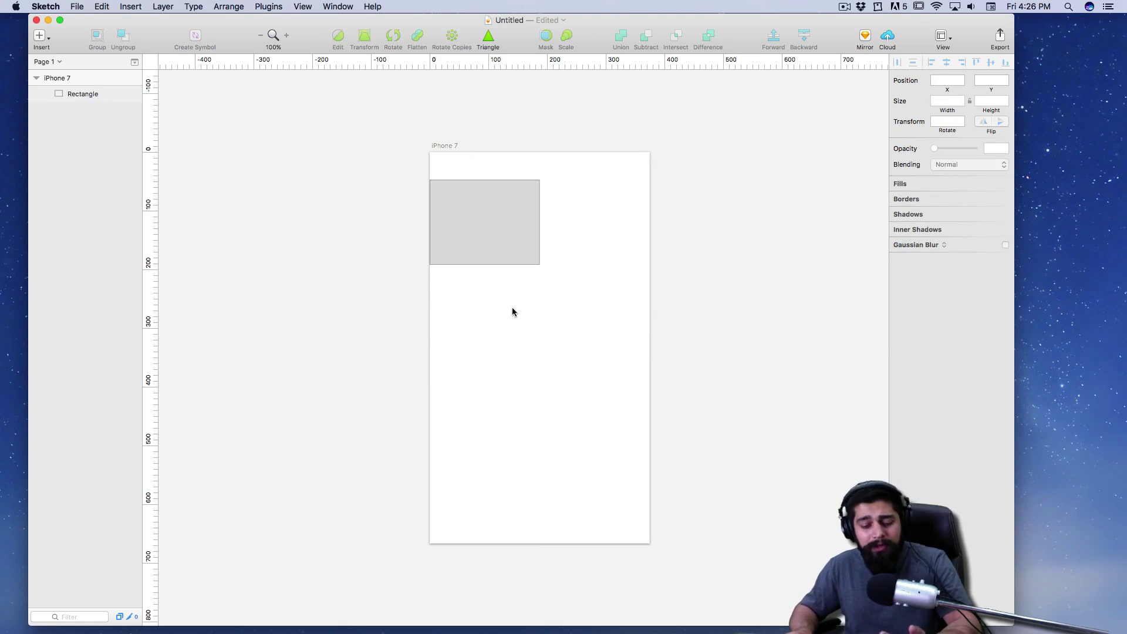
key("l")
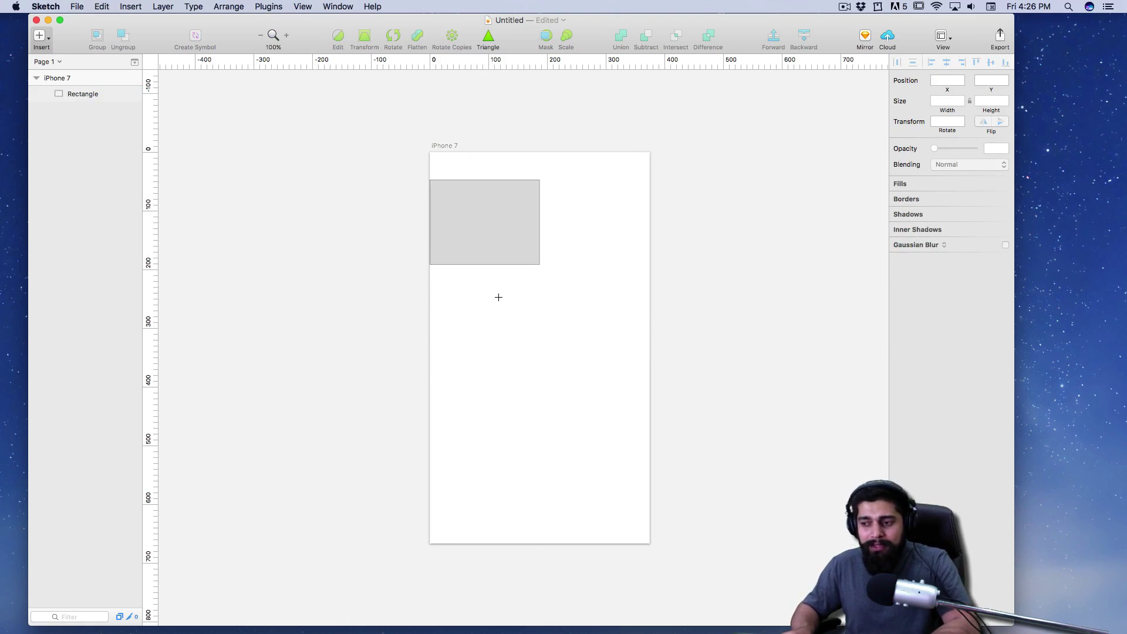
mouse_move(496, 289)
left_mouse_down()
mouse_move(524, 371)
mouse_move(496, 333)
left_mouse_up()
- Make 14 rotated copies of the line and drag the rotation centre to tighten the burst
left_click(453, 39)
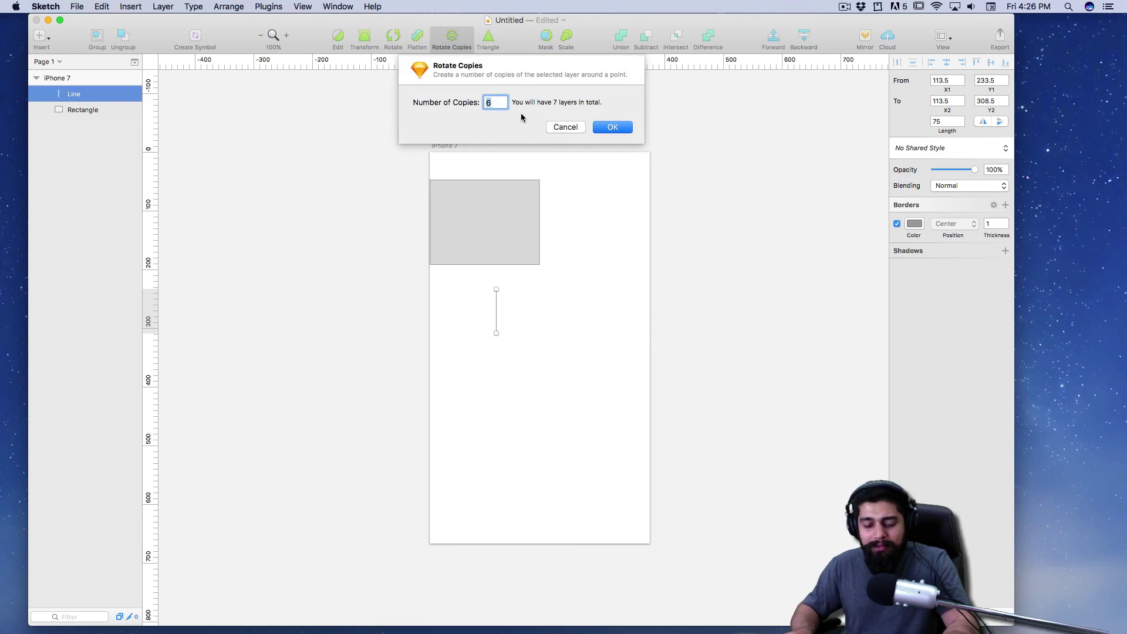
type("14")
left_click(613, 126)
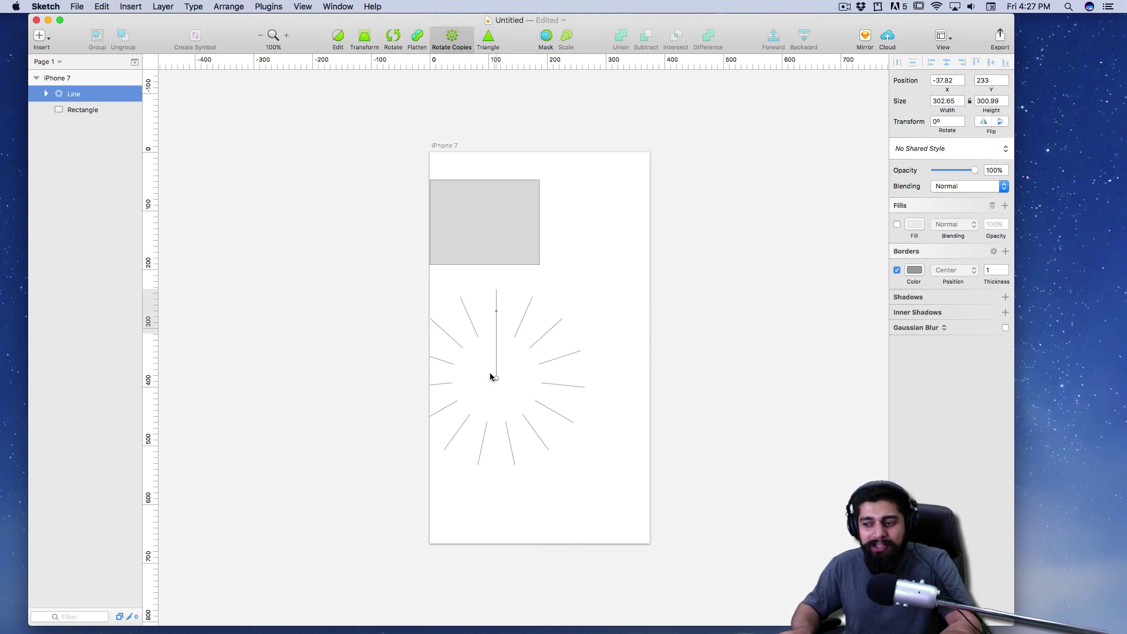
left_click_drag(496, 380, 493, 354)
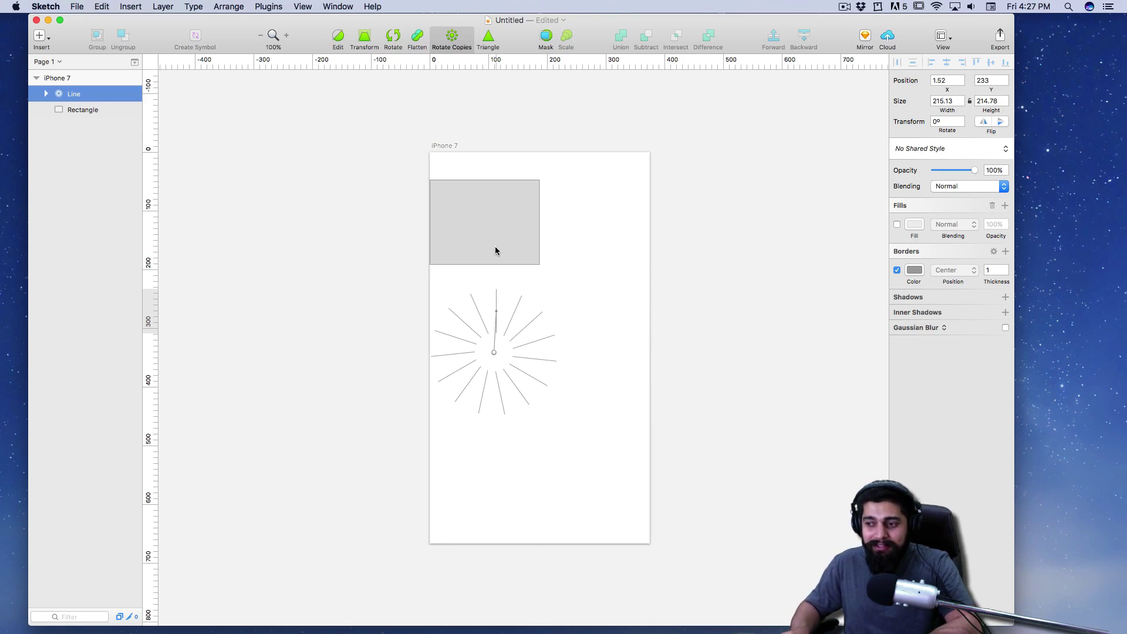
- Scale the line burst to 200%, about 430 × 430 px, and deselect it
left_click(520, 361)
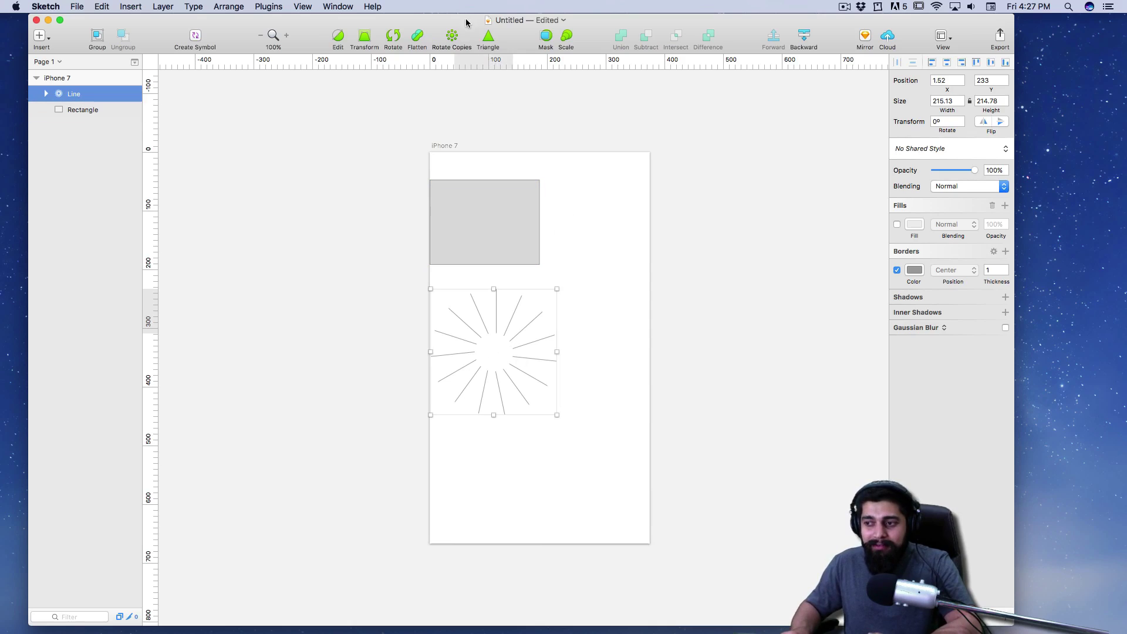
left_click(567, 35)
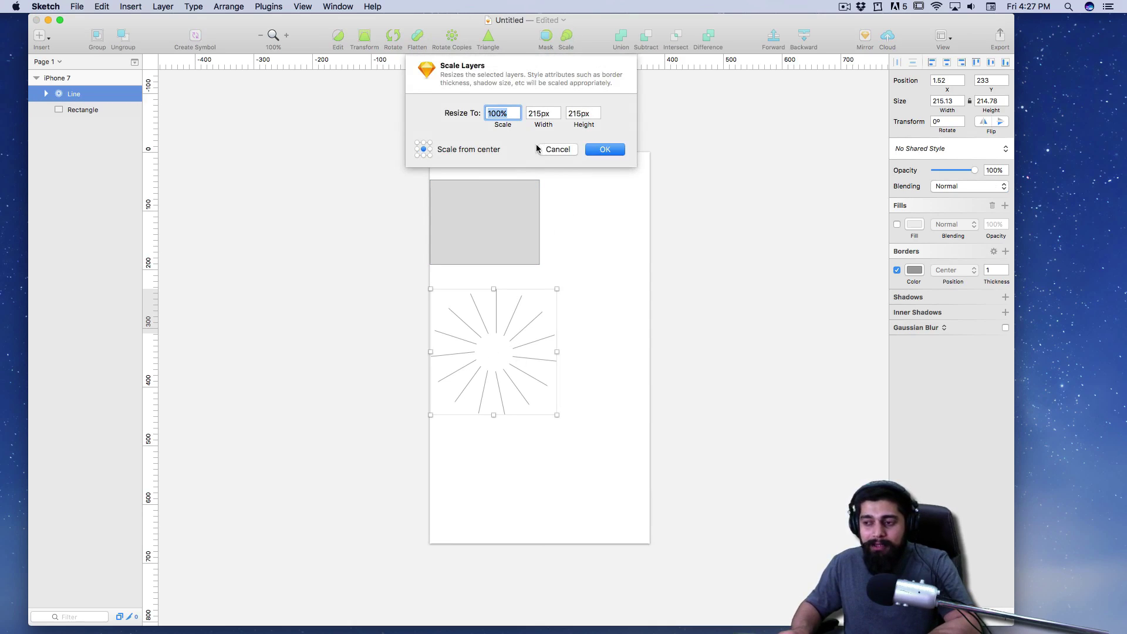
type("200")
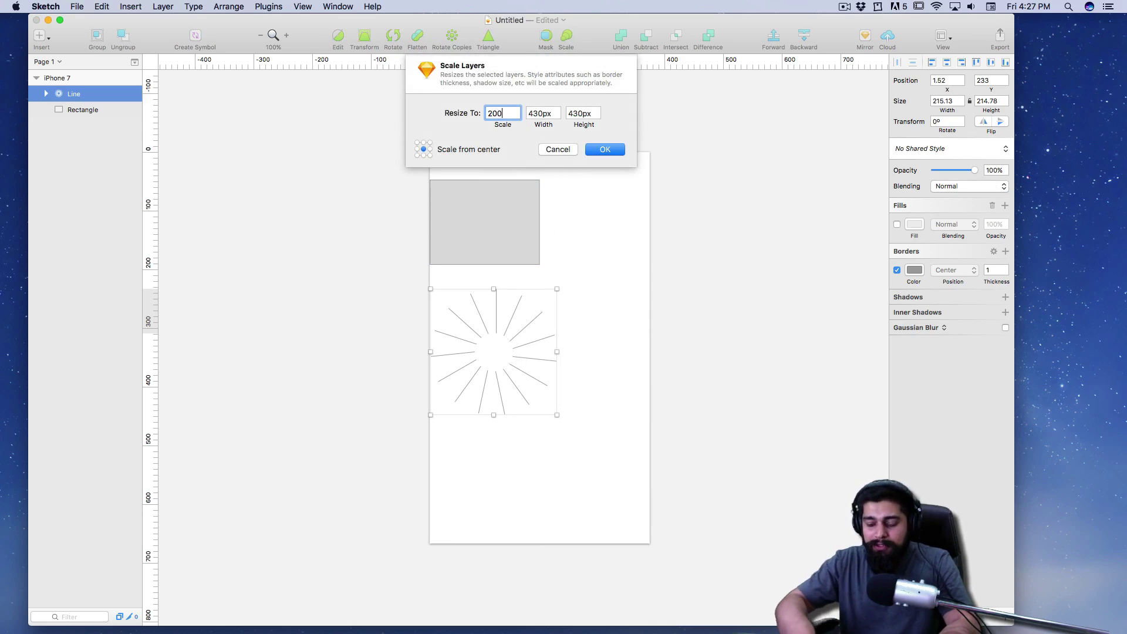
key("Return")
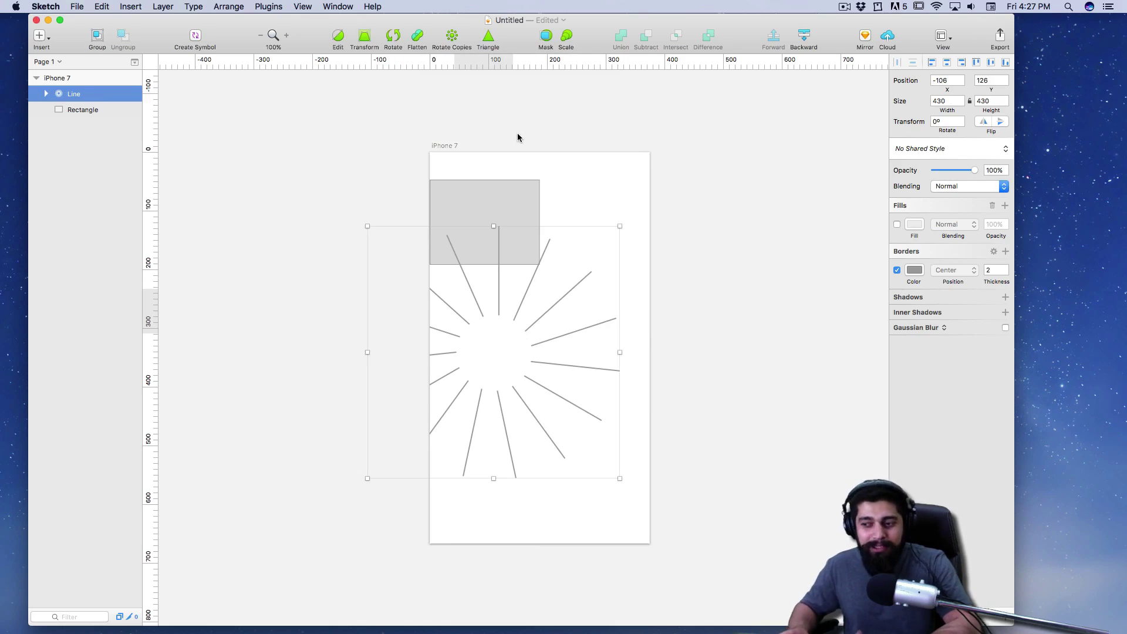
left_click(626, 172)
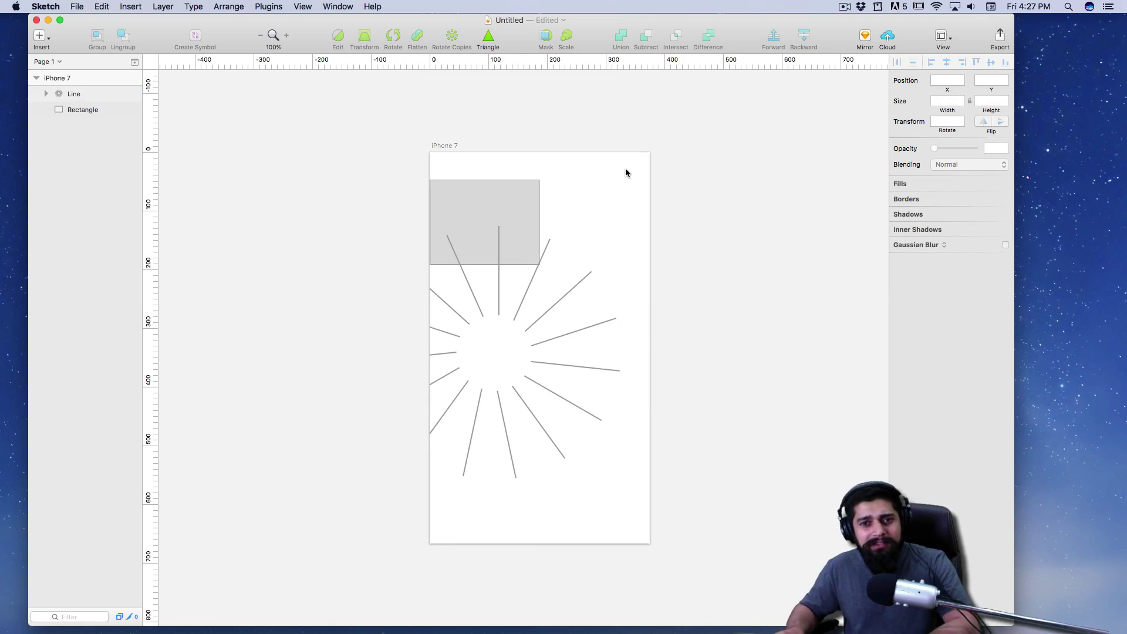